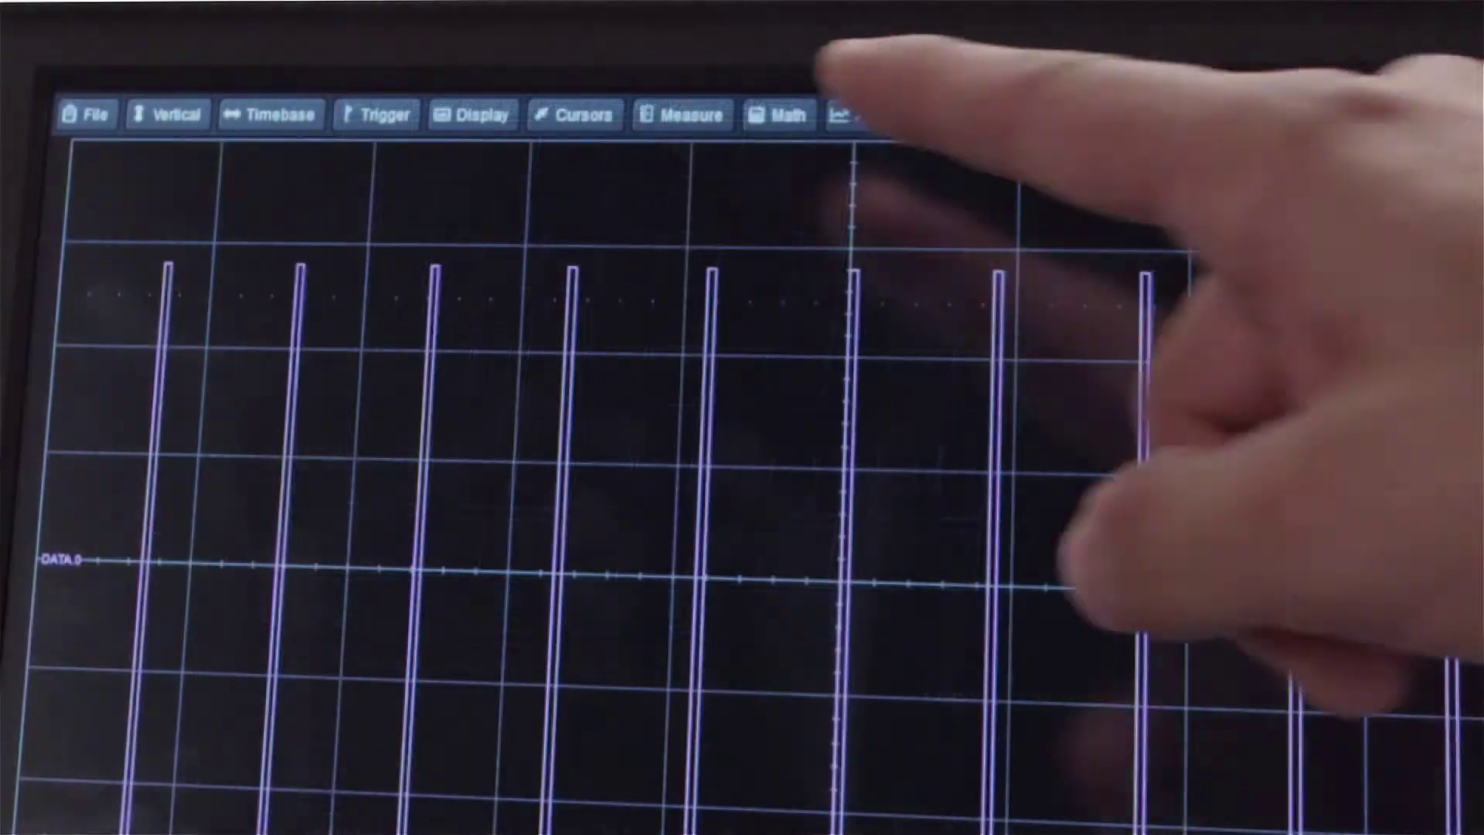
Open the Measure setup dialog from the Measure menu
{"action": "left_click", "coordinate": [684, 115]}
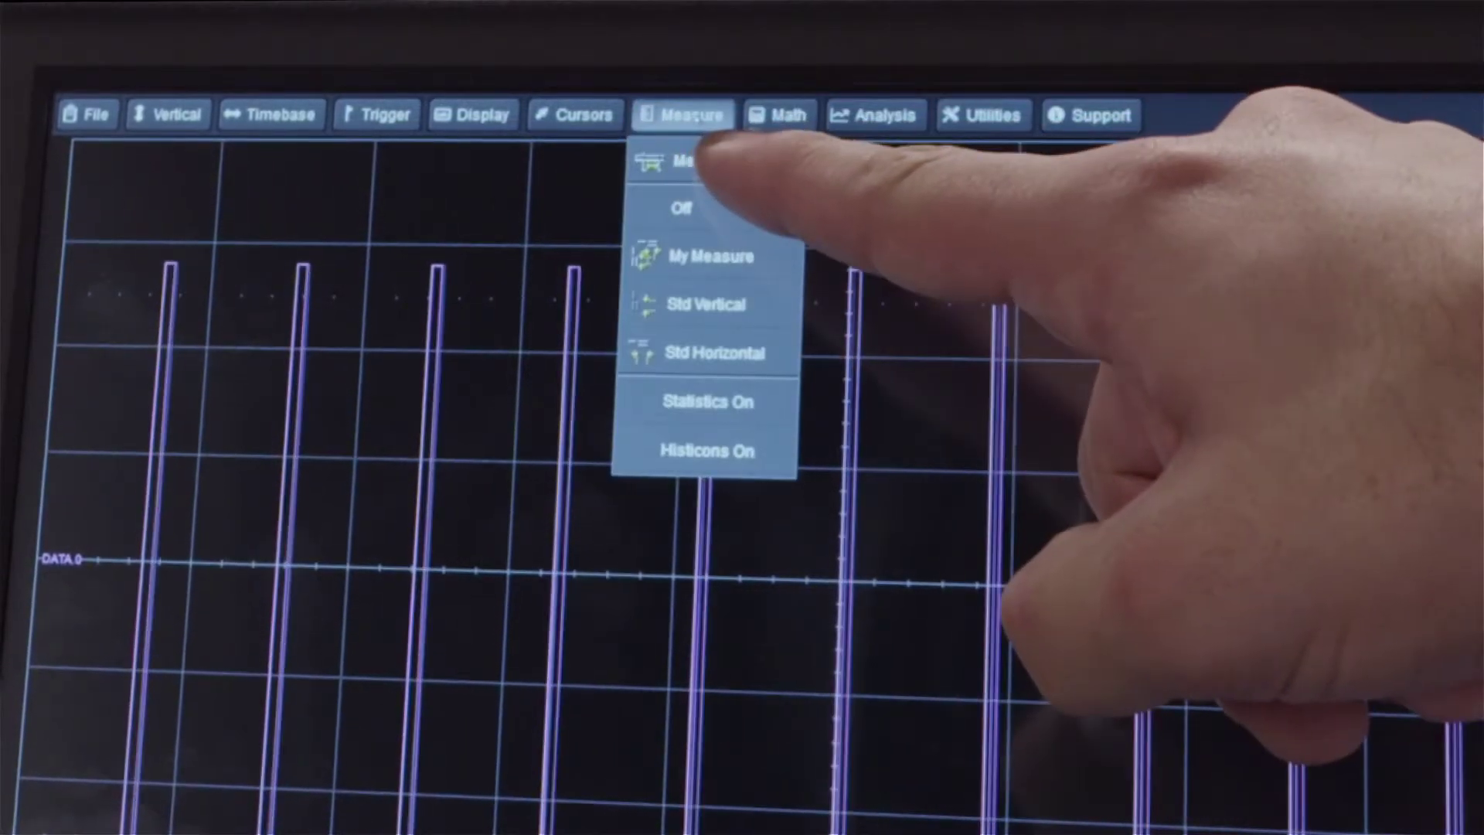
{"action": "left_click", "coordinate": [697, 160]}
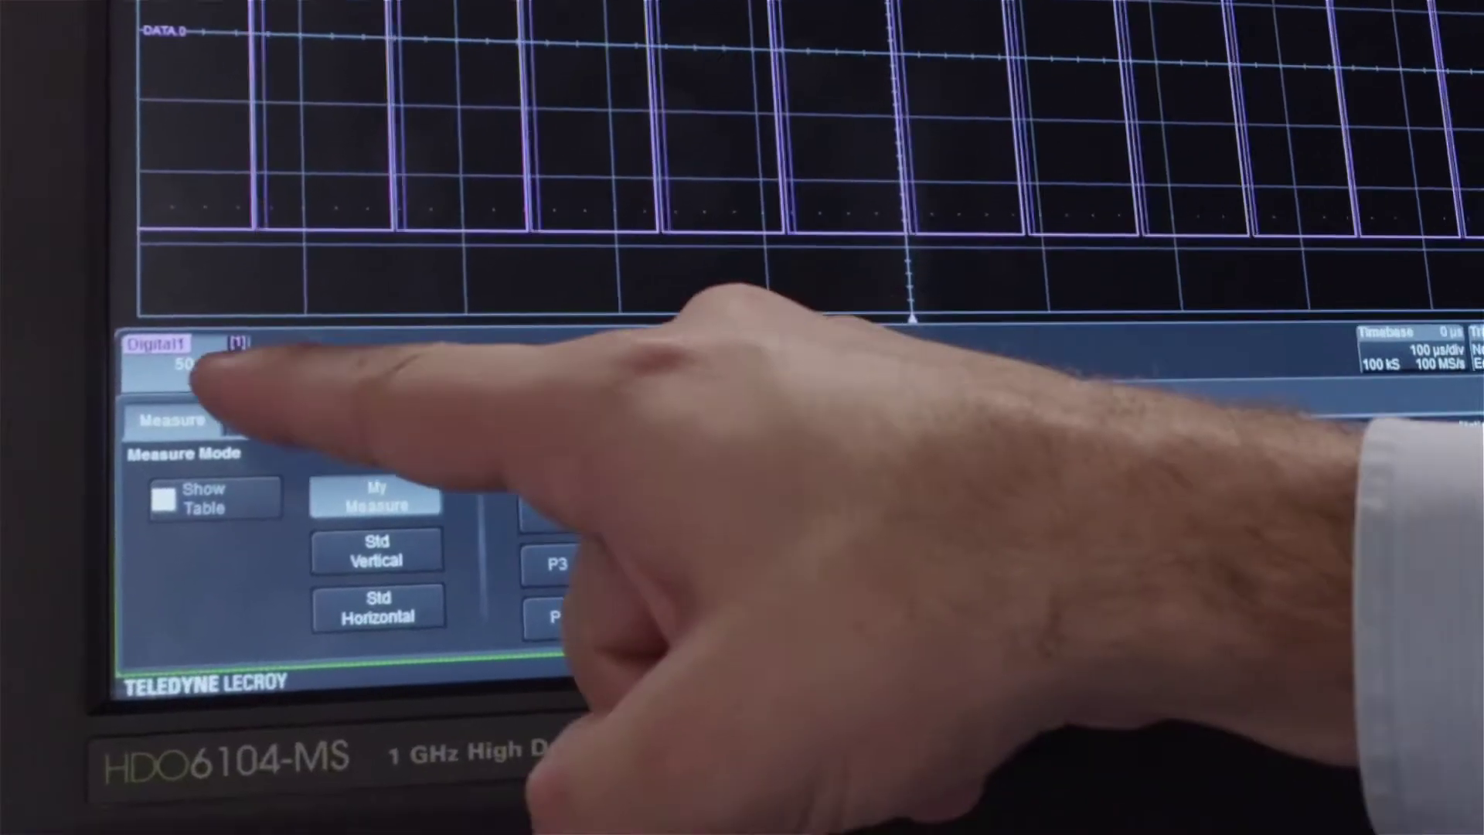
Set measurement P1 to Width with source D0
{"action": "left_click", "coordinate": [249, 418]}
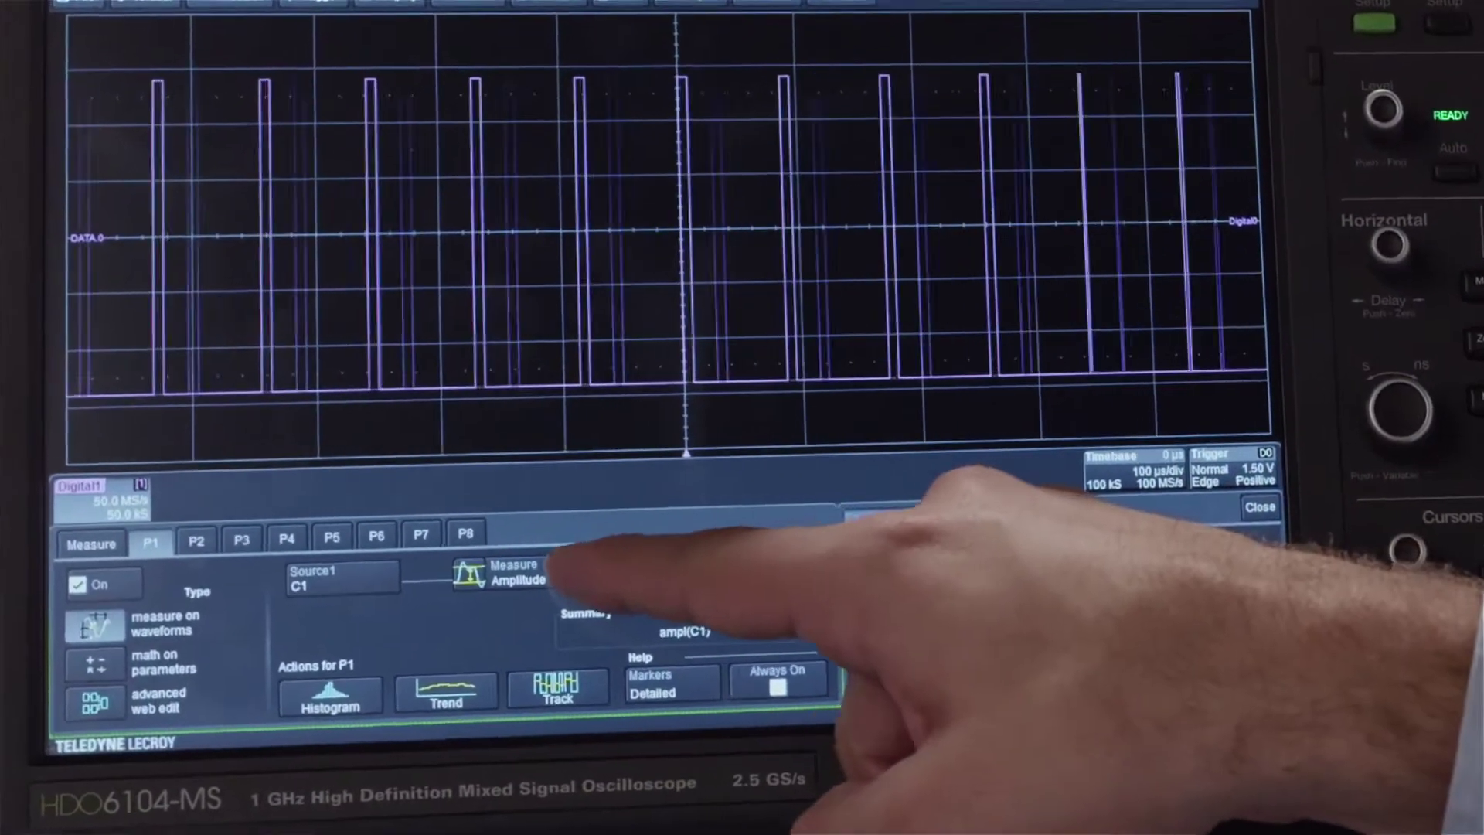
{"action": "left_click", "coordinate": [430, 524]}
{"action": "scroll", "coordinate": [766, 406], "scroll_direction": "down", "scroll_amount": 8}
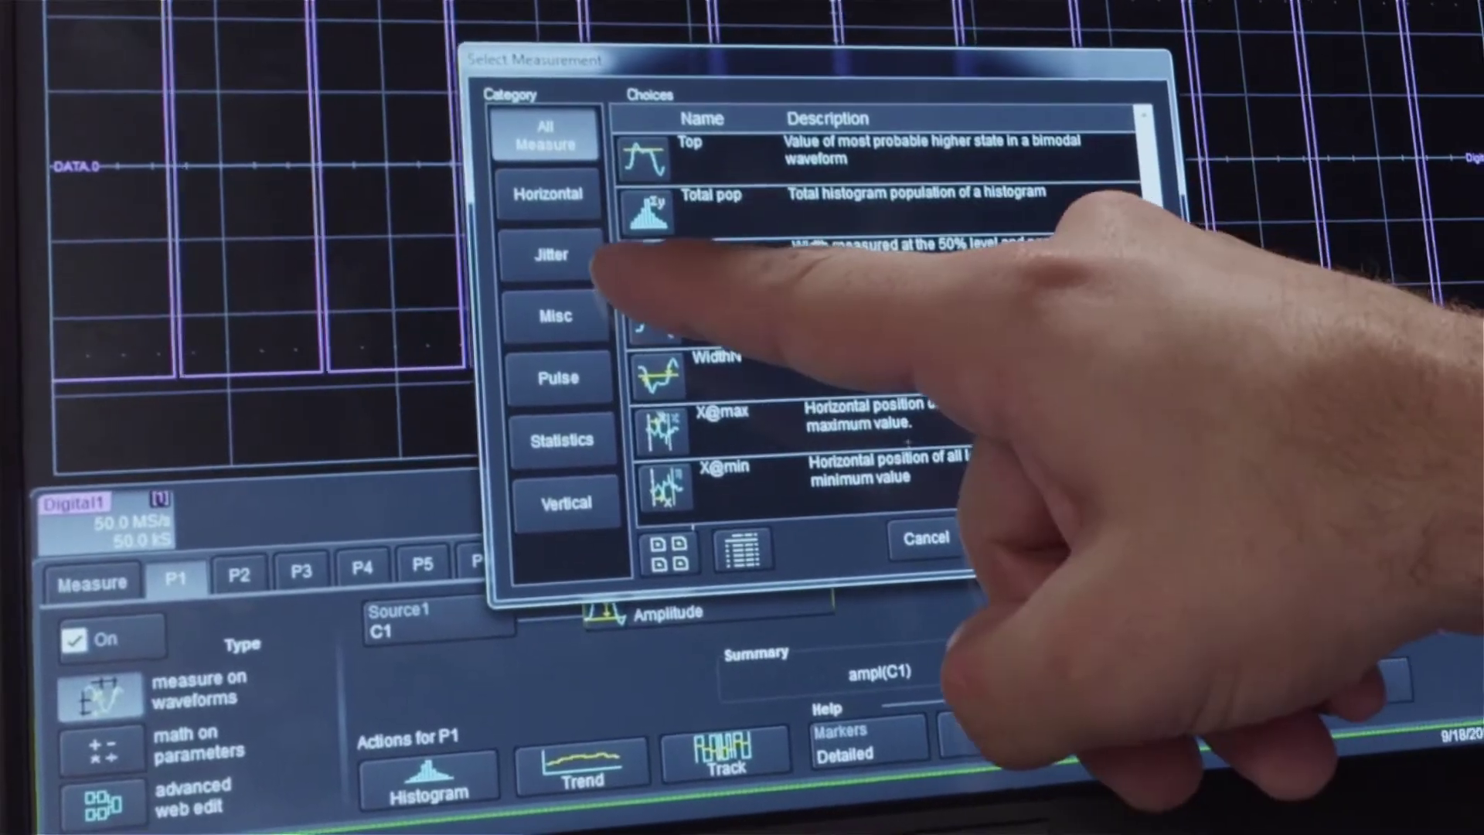
{"action": "left_click", "coordinate": [720, 250]}
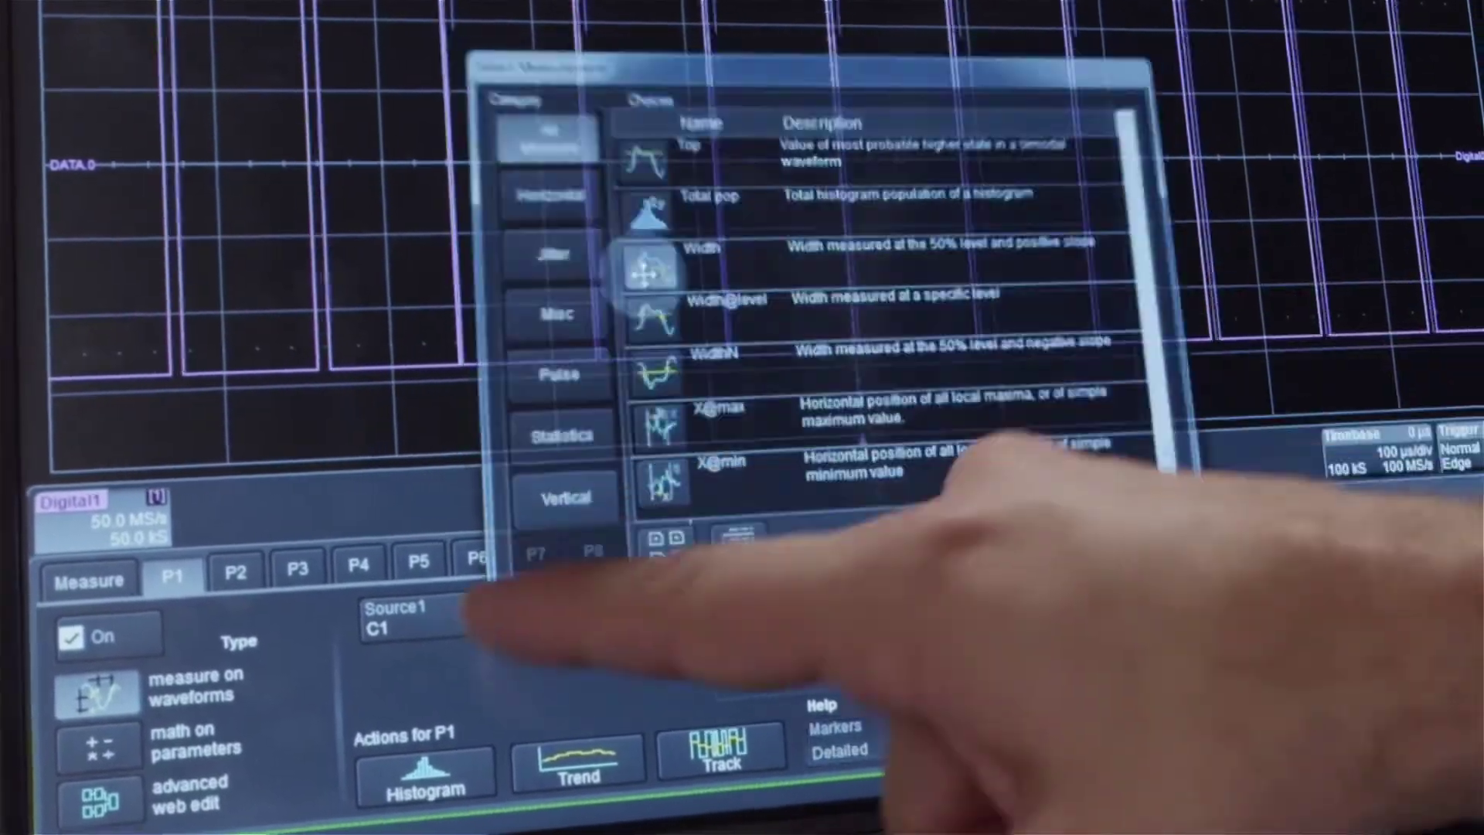
{"action": "left_click", "coordinate": [429, 621]}
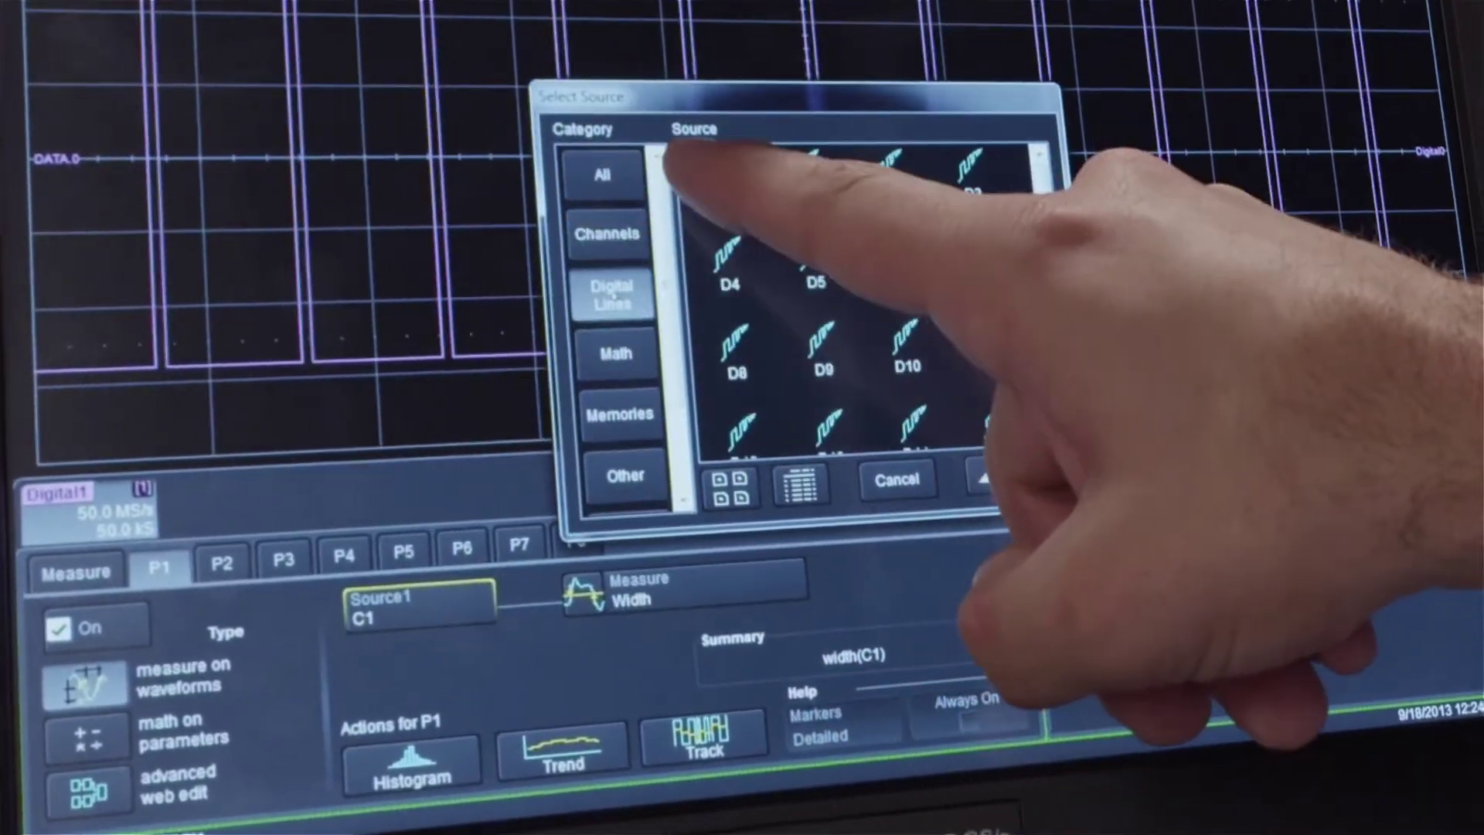
{"action": "left_click", "coordinate": [697, 175]}
Set measurement P2 to Frequency with source D0
{"action": "left_click", "coordinate": [221, 563]}
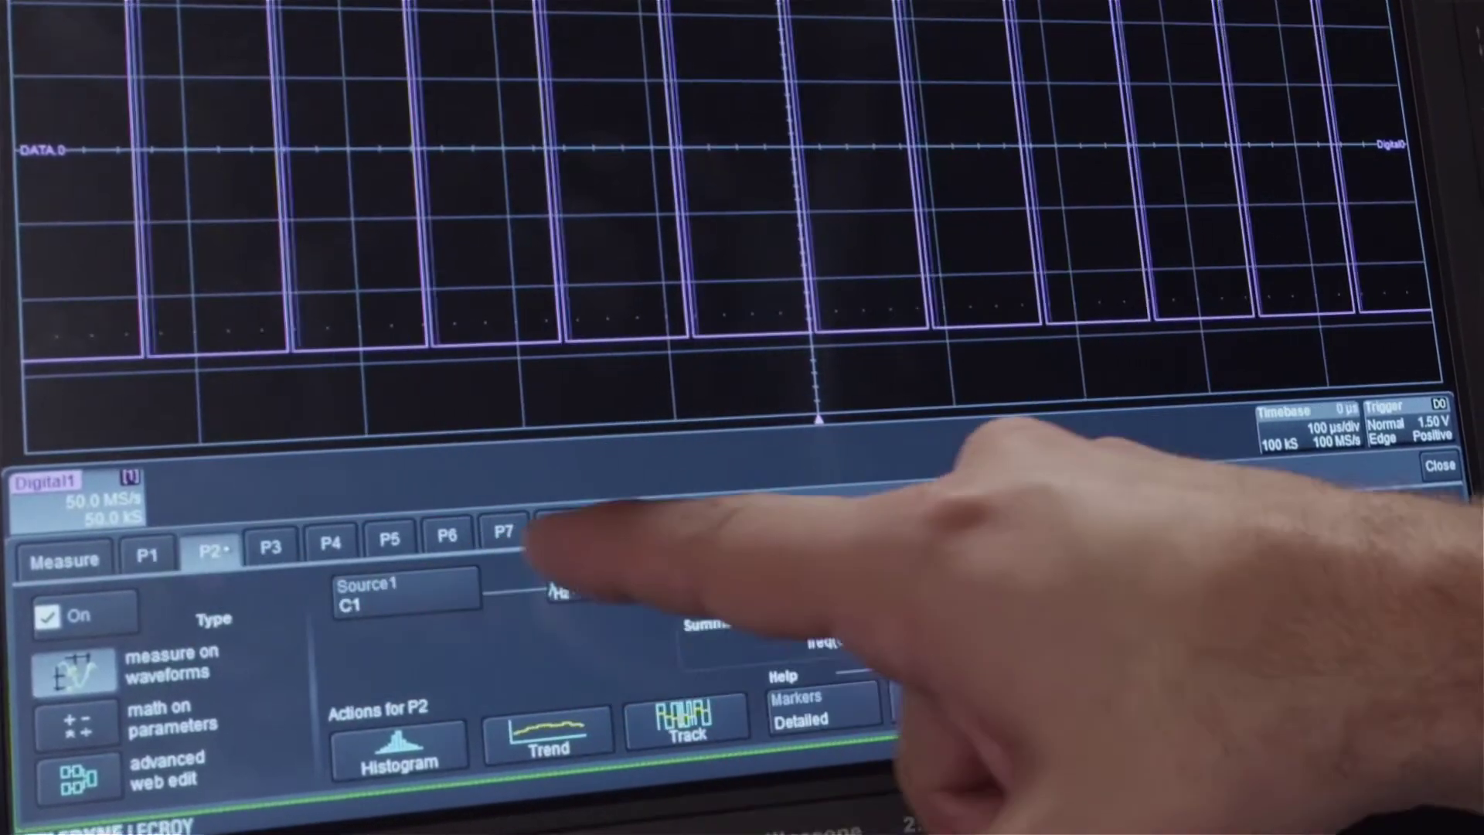
{"action": "left_click", "coordinate": [603, 592]}
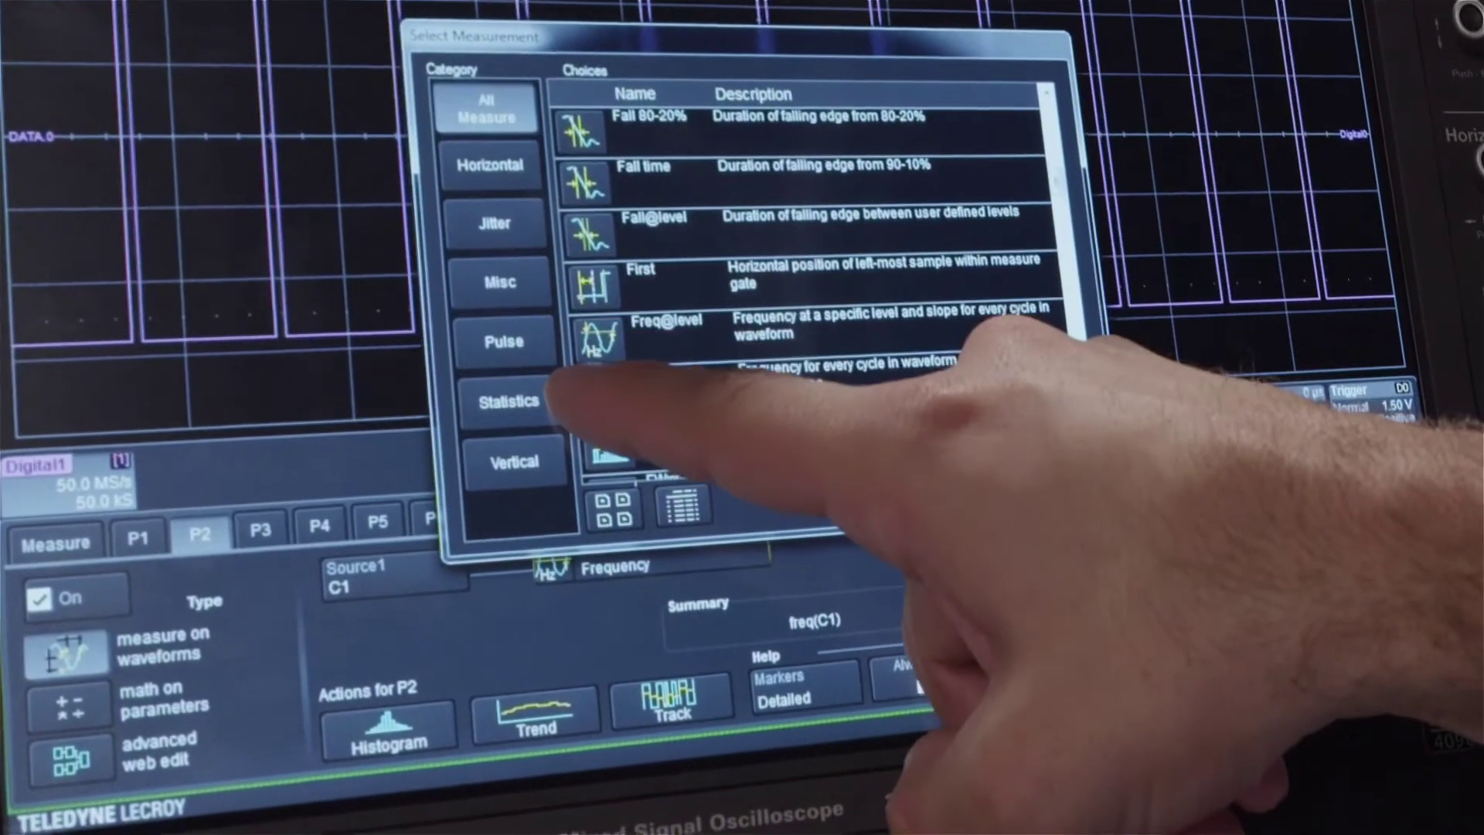
{"action": "left_click", "coordinate": [765, 372]}
{"action": "left_click", "coordinate": [395, 573]}
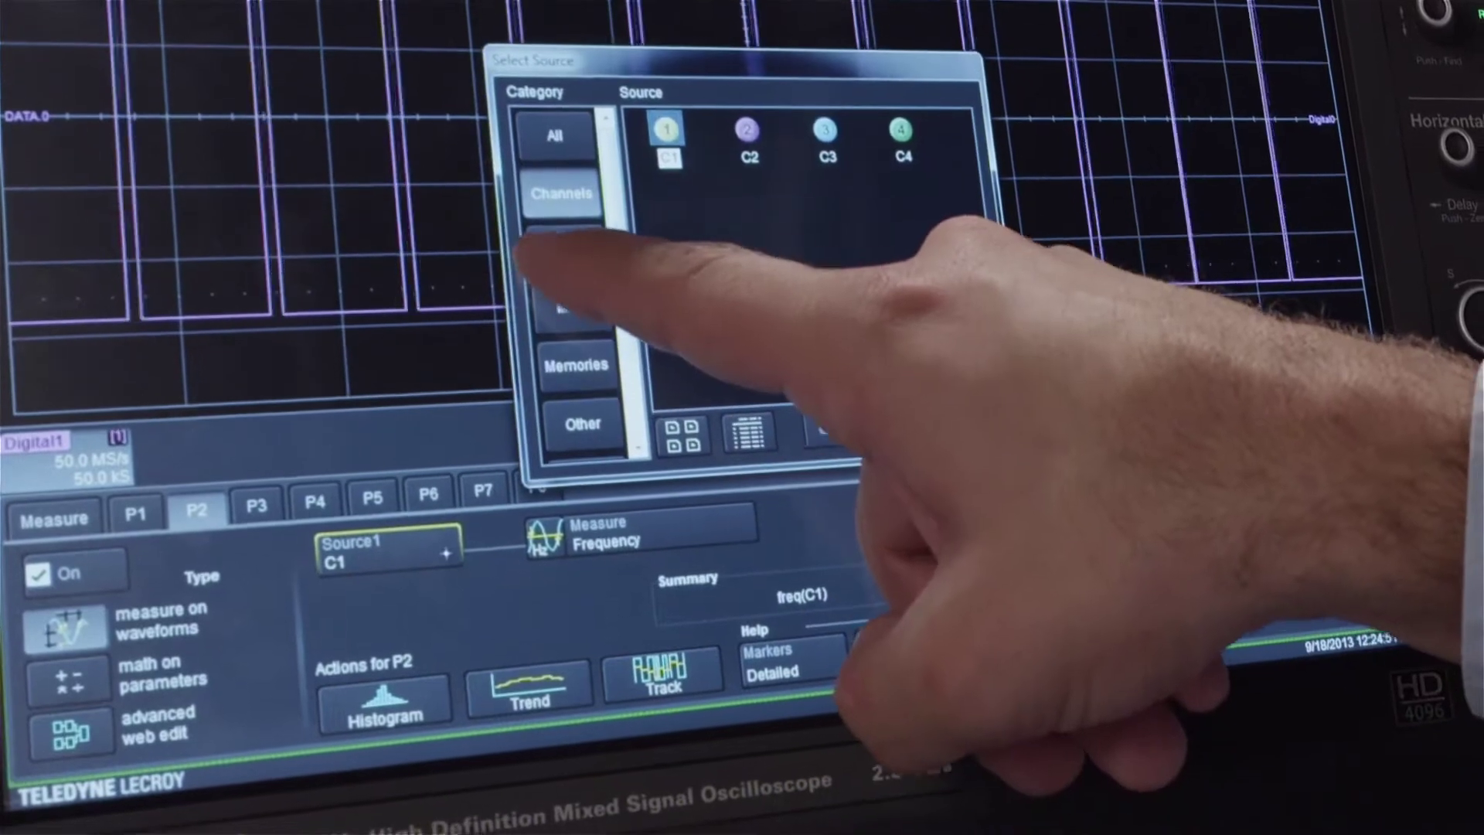
{"action": "left_click", "coordinate": [568, 249]}
{"action": "left_click", "coordinate": [668, 150]}
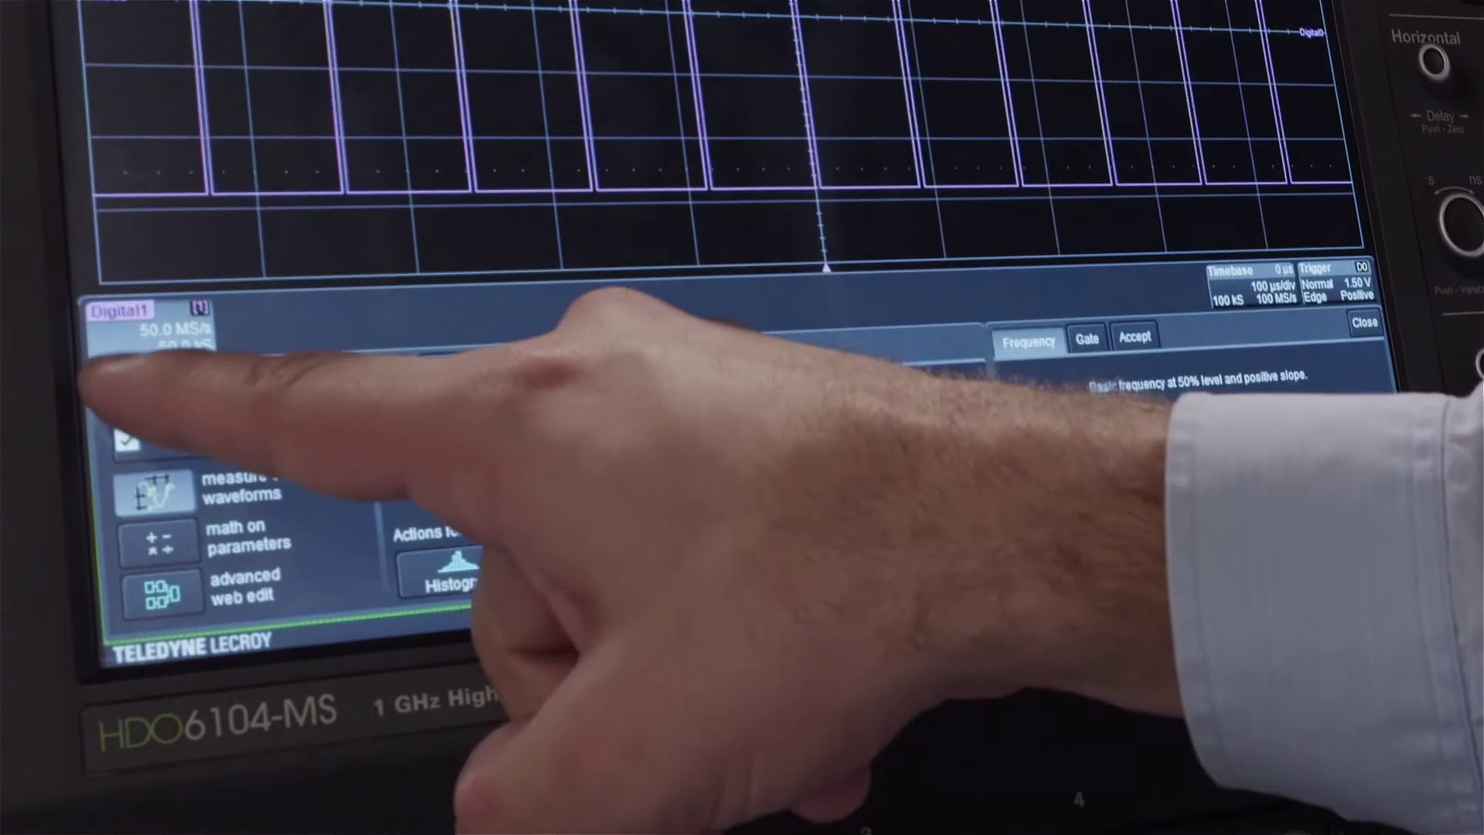
{"action": "left_click", "coordinate": [122, 412]}
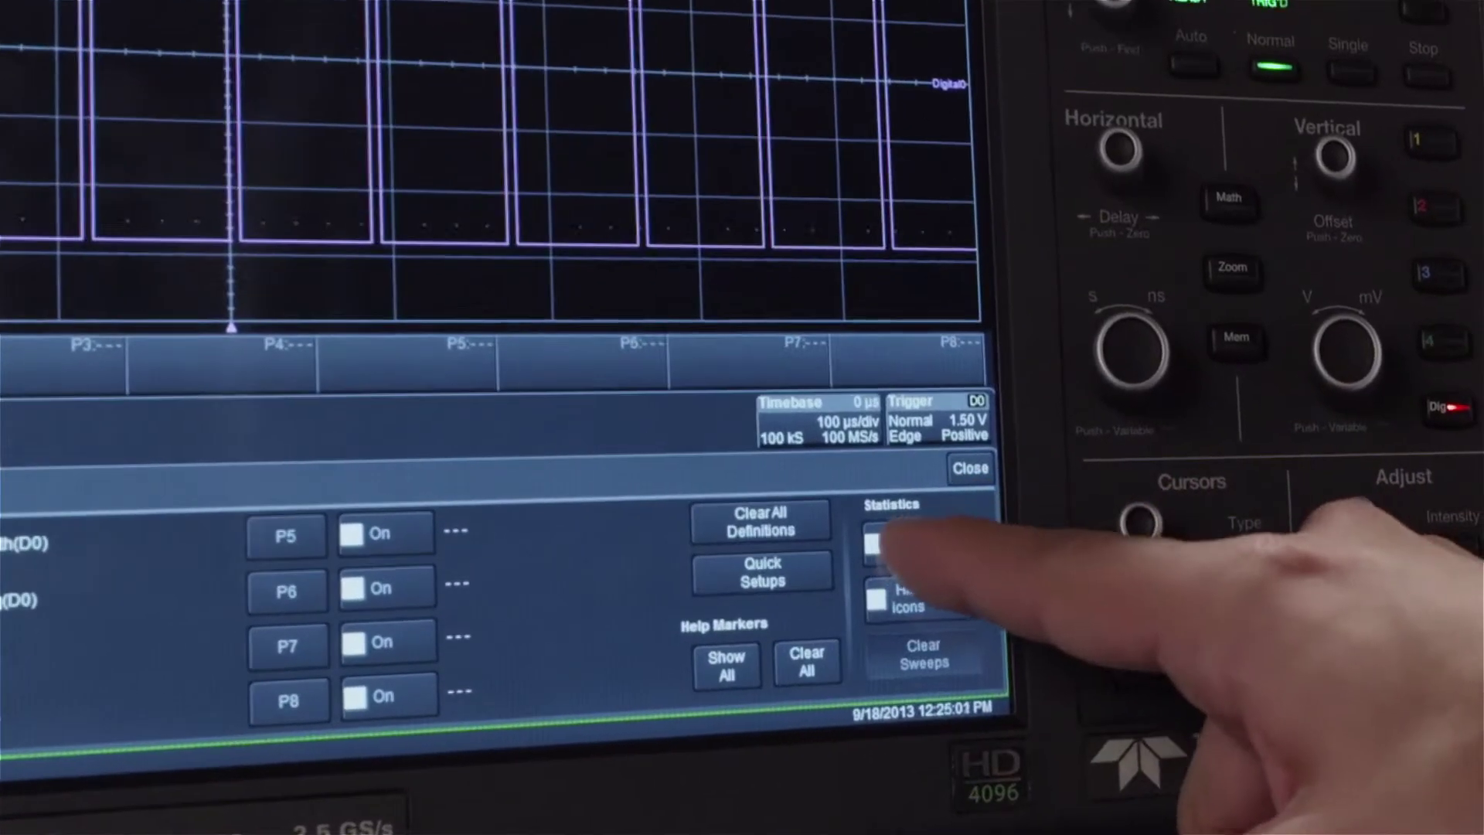
Enable Statistics On and Hist-icons for the D0 width and frequency measurements
{"action": "left_click", "coordinate": [981, 522]}
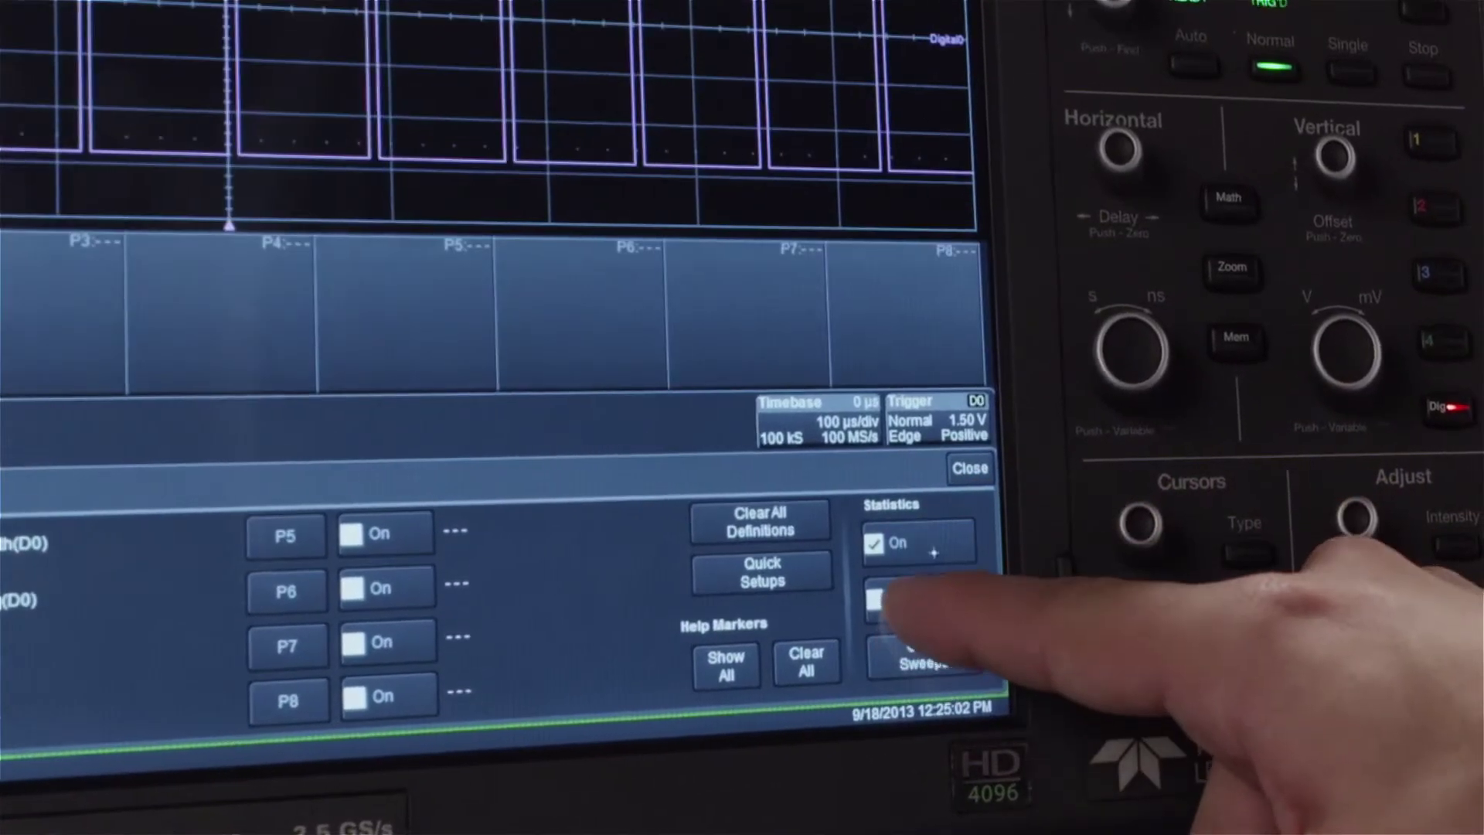
{"action": "left_click", "coordinate": [881, 600]}
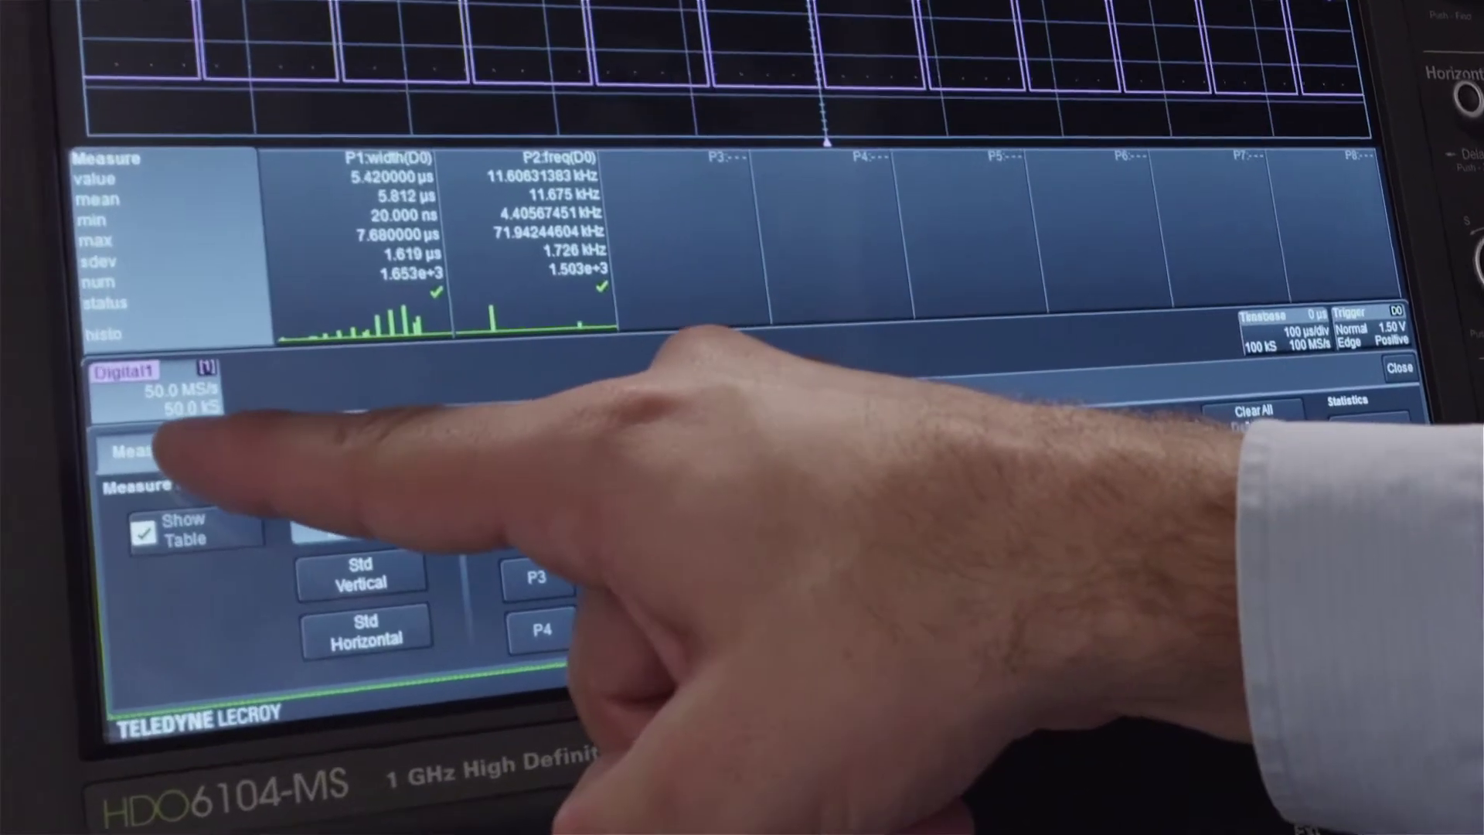
Plot the P1 D0 width as a trend in F1, histogram in F2, track in F3
{"action": "left_click", "coordinate": [147, 498]}
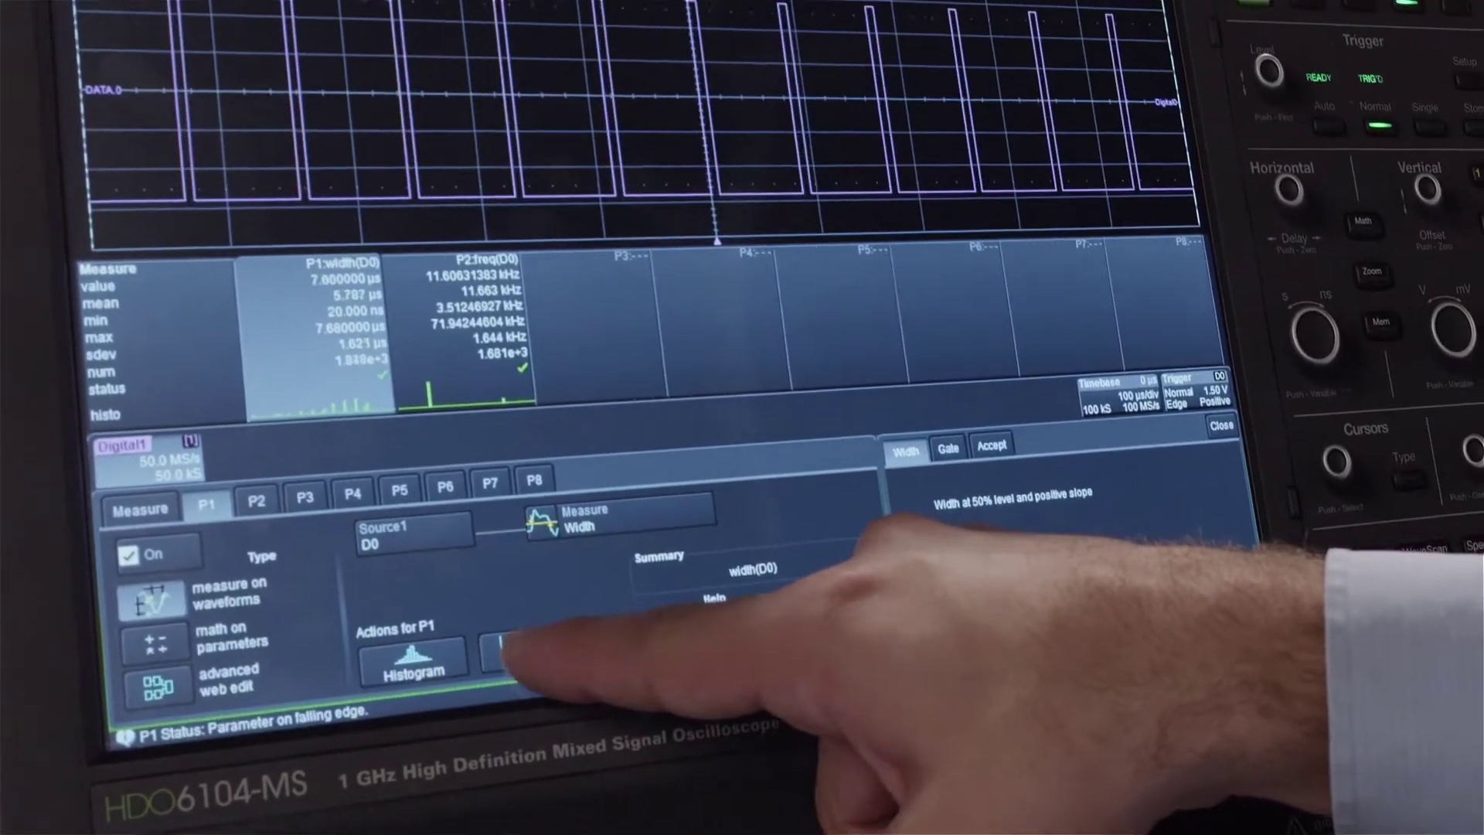
{"action": "left_click", "coordinate": [496, 638]}
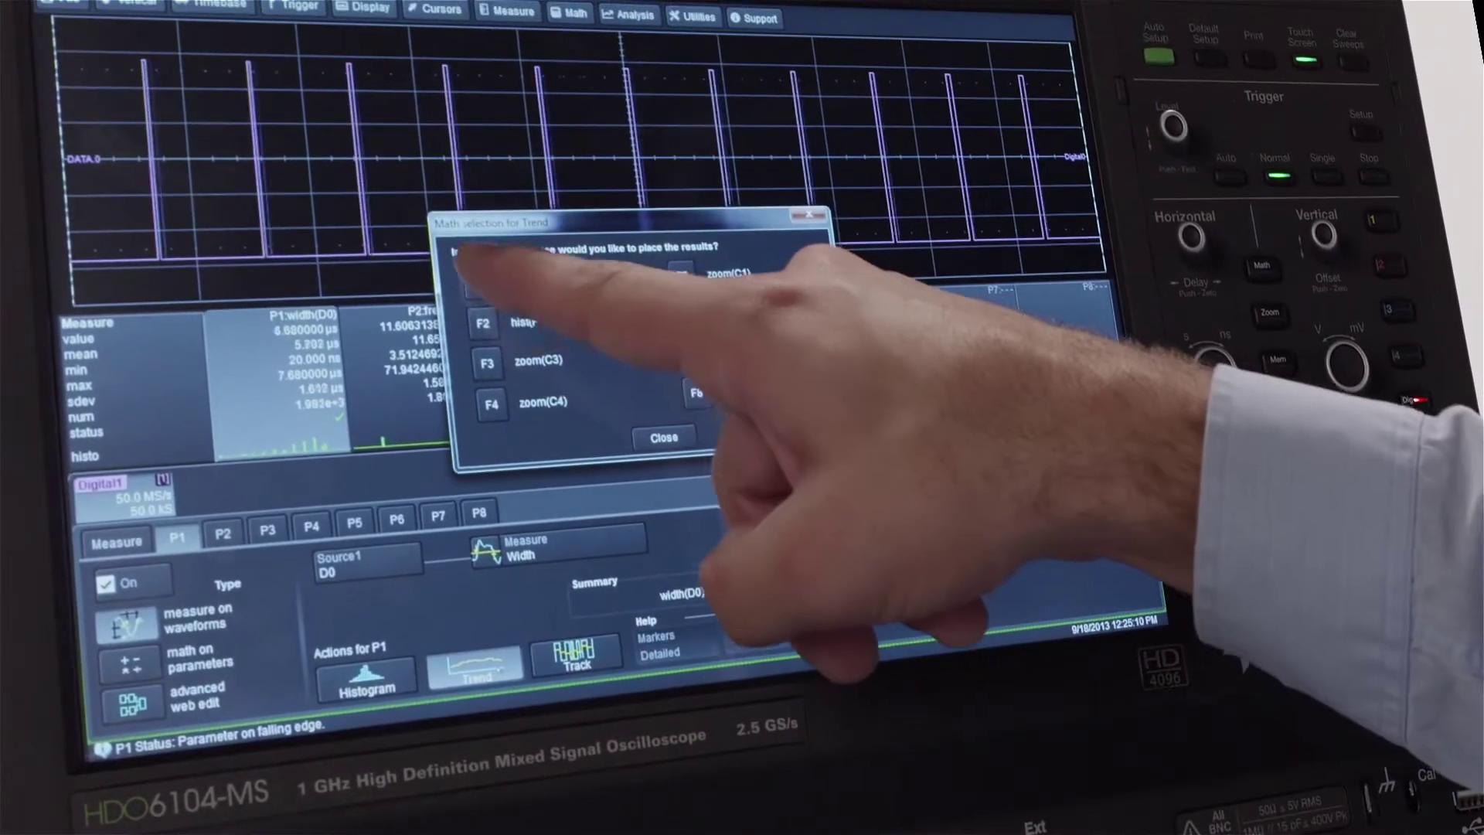
{"action": "left_click", "coordinate": [487, 279]}
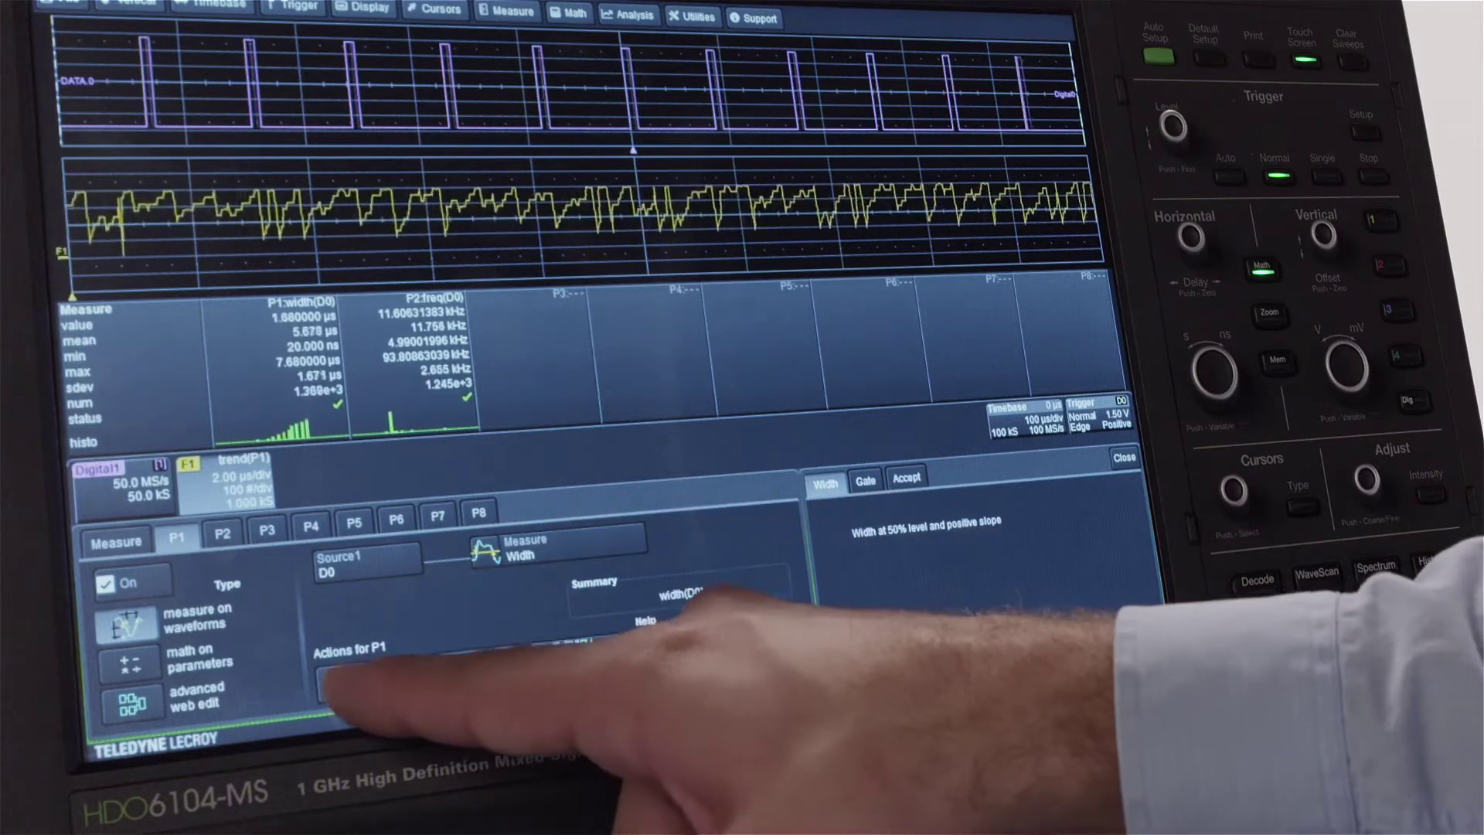
{"action": "left_click", "coordinate": [367, 677]}
{"action": "left_click", "coordinate": [484, 323]}
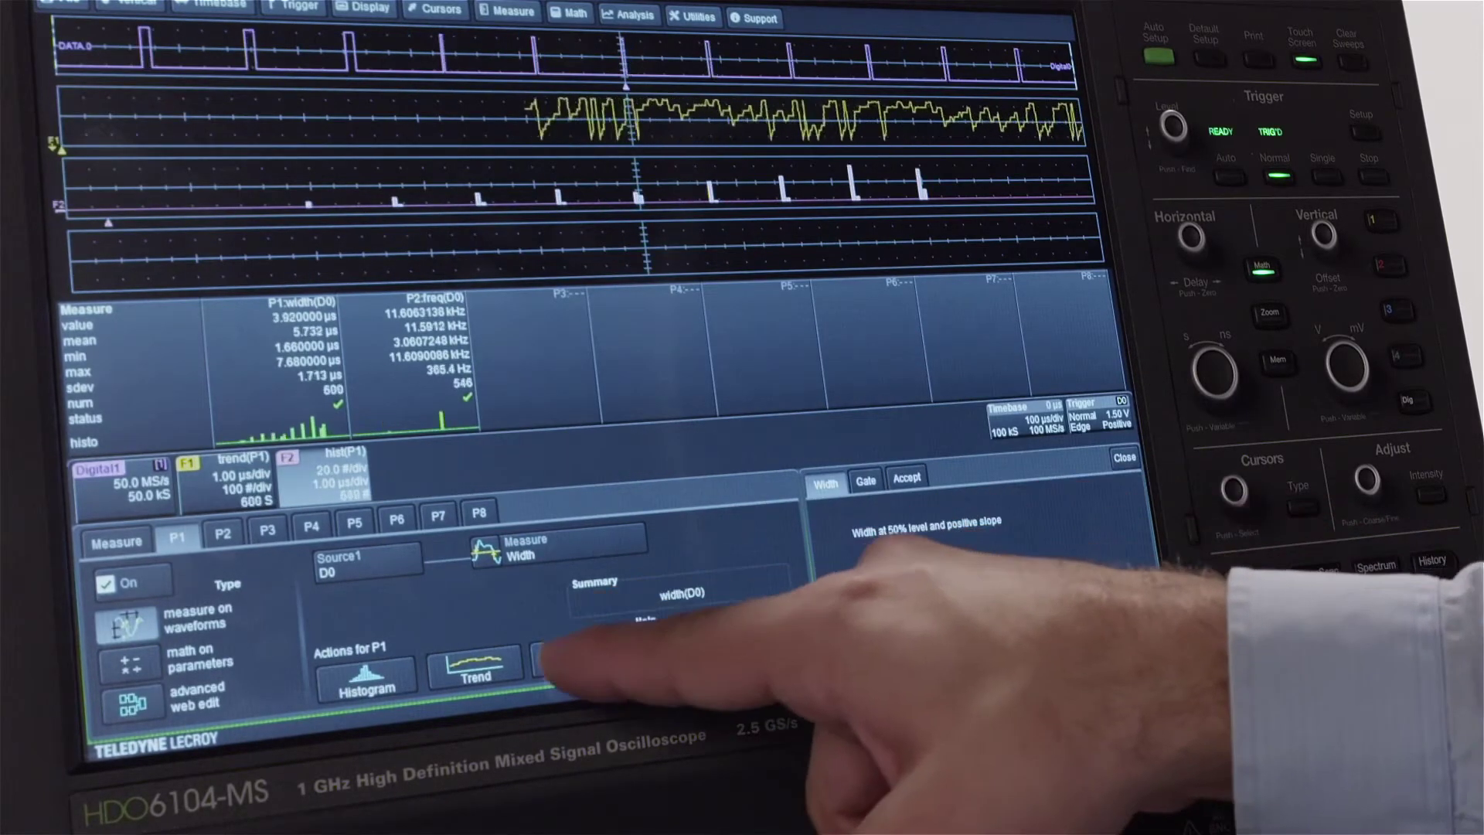
{"action": "left_click", "coordinate": [574, 658]}
{"action": "left_click", "coordinate": [487, 363]}
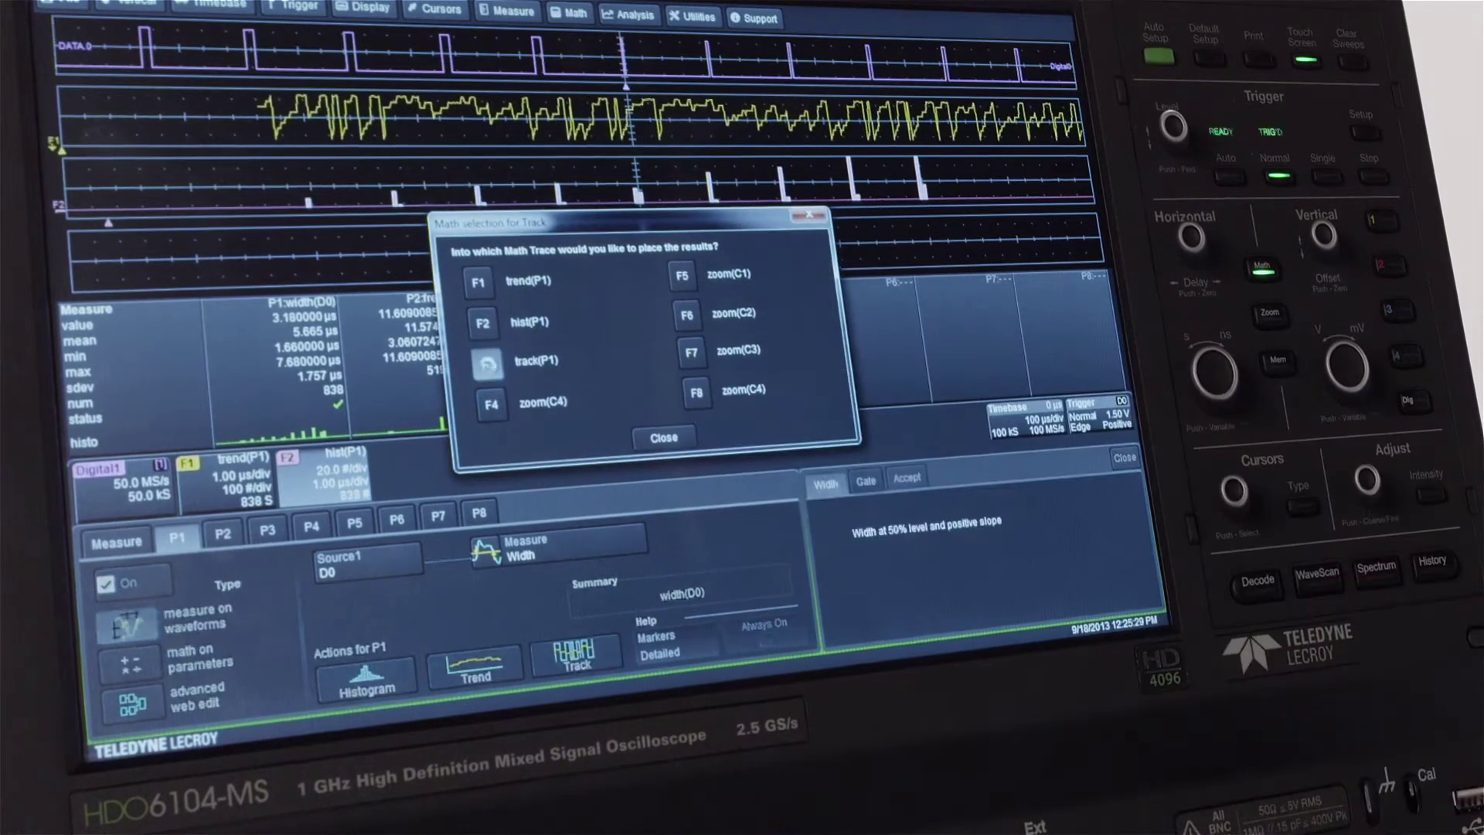